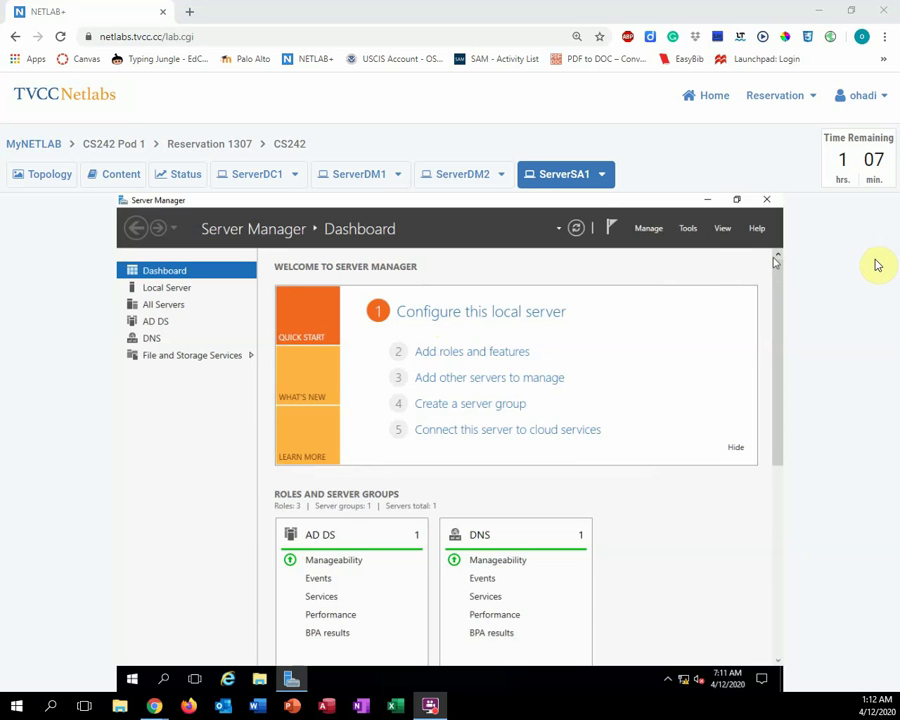
# Launch Active Directory Users and Computers from the Server Manager Tools menu
pyautogui.click(688, 230)
pyautogui.click(689, 230)
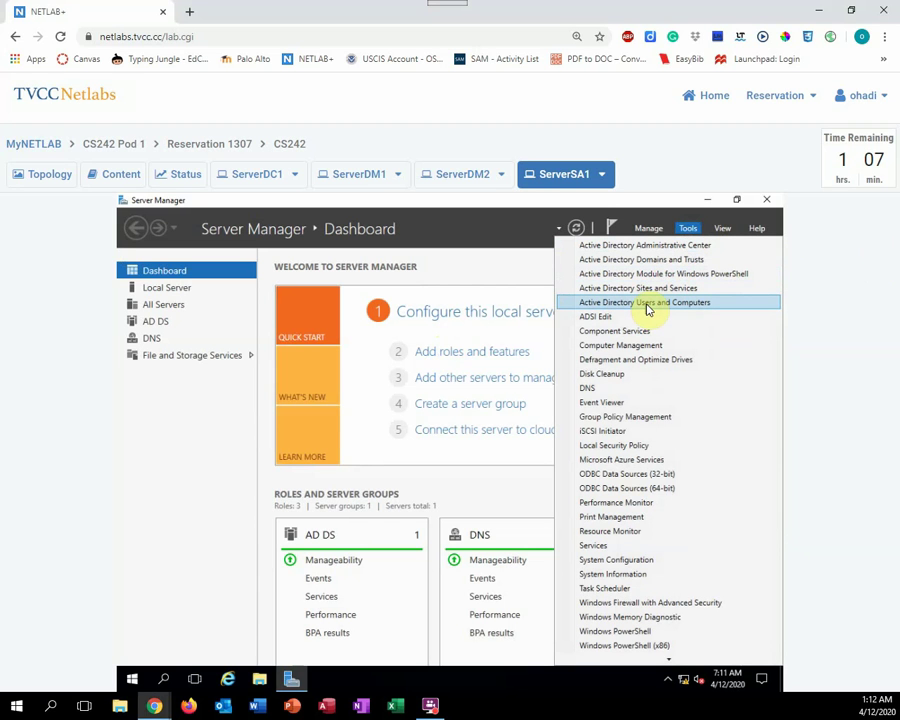
pyautogui.click(647, 303)
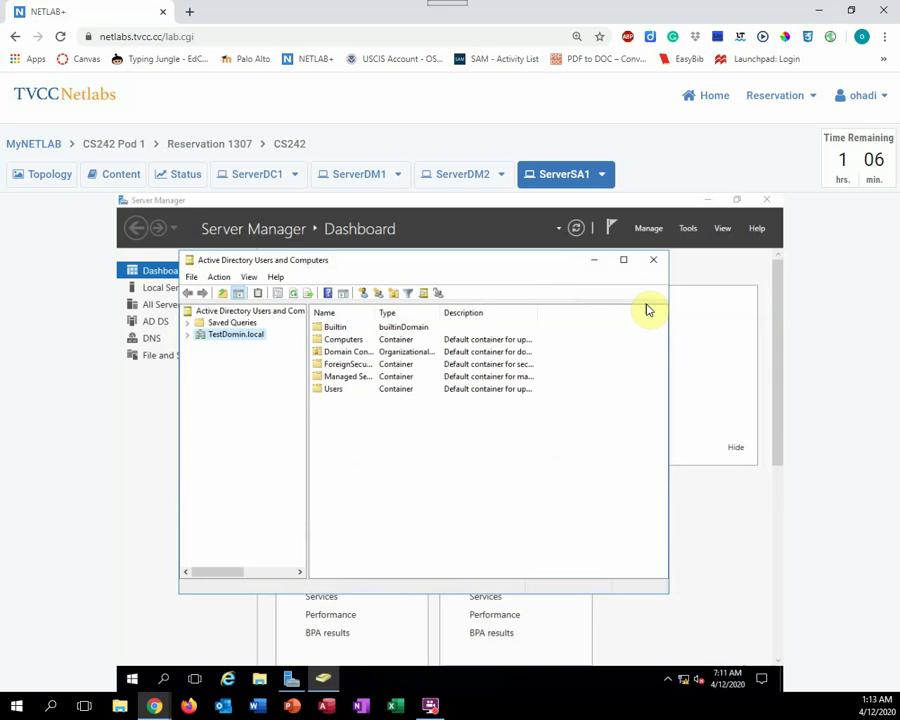
# Expand TestDomin.local and start a new Organizational Unit under Domain Controllers
pyautogui.click(190, 338)
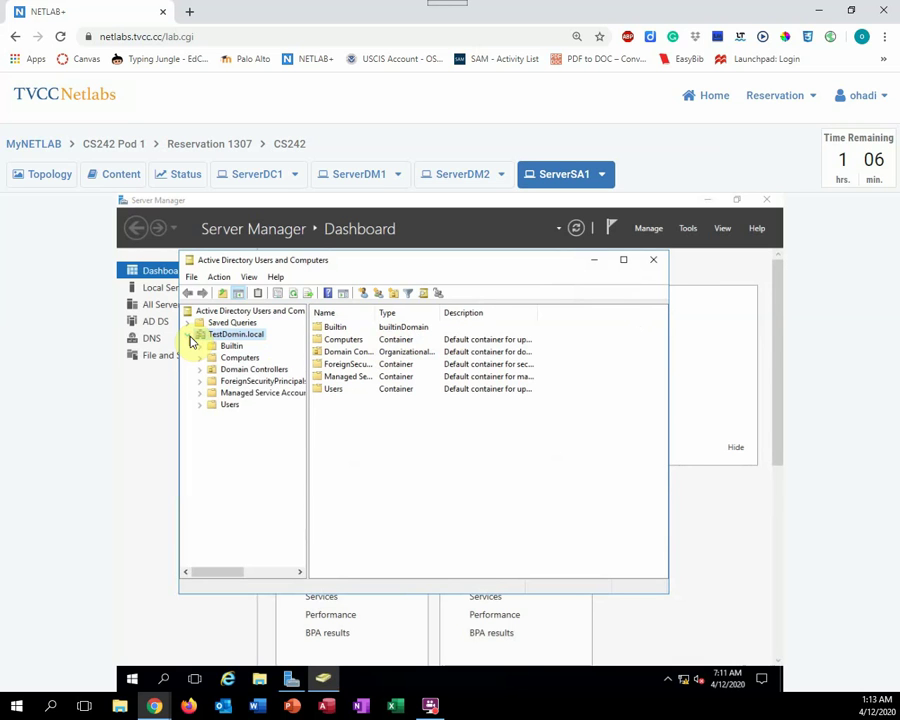
pyautogui.click(243, 372)
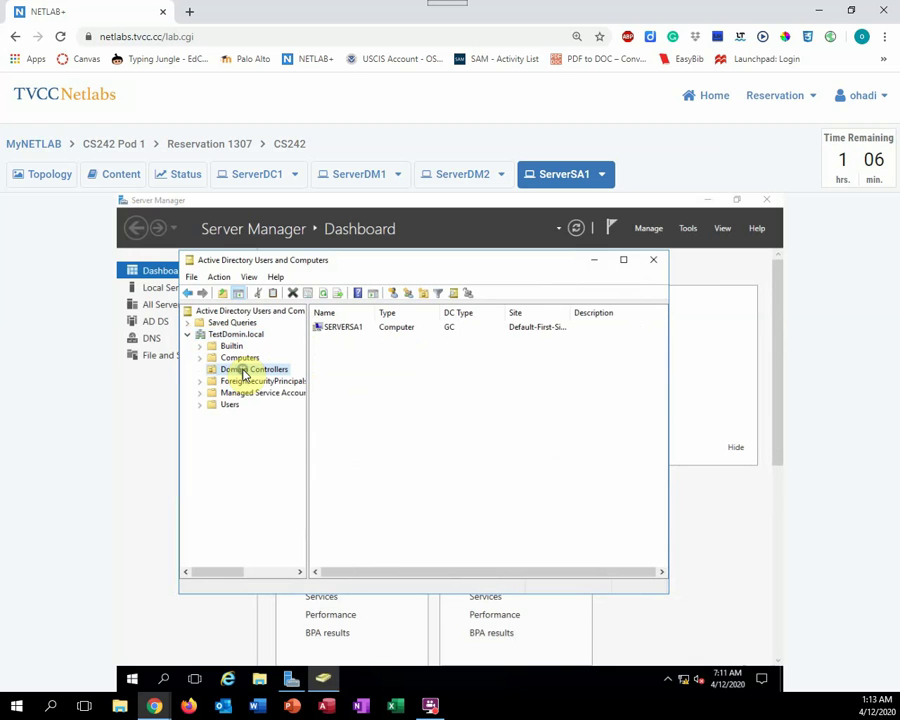
pyautogui.rightClick(244, 374)
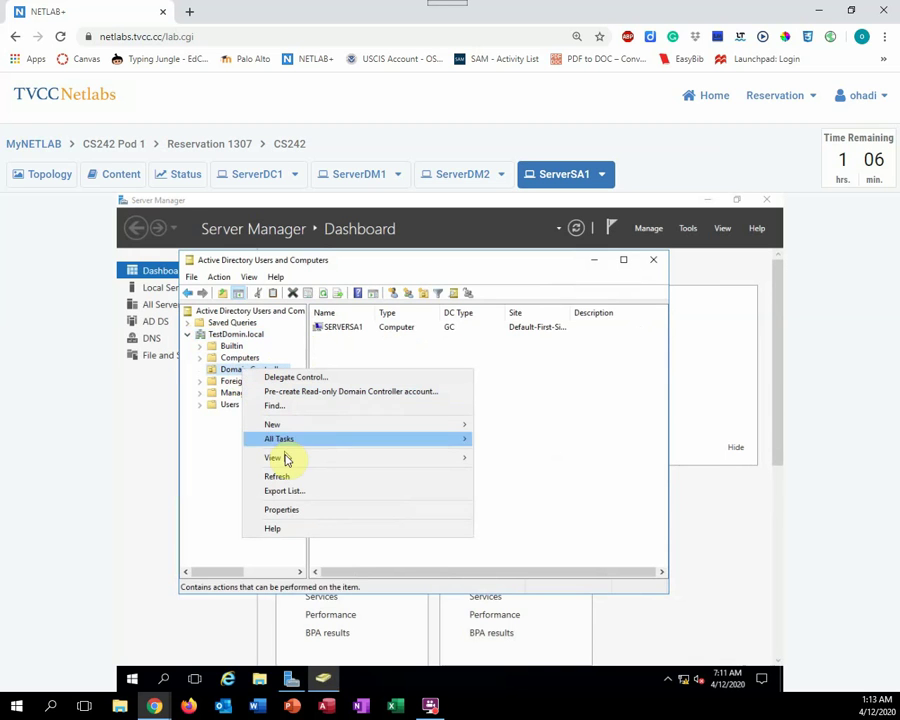
pyautogui.moveTo(290, 459)
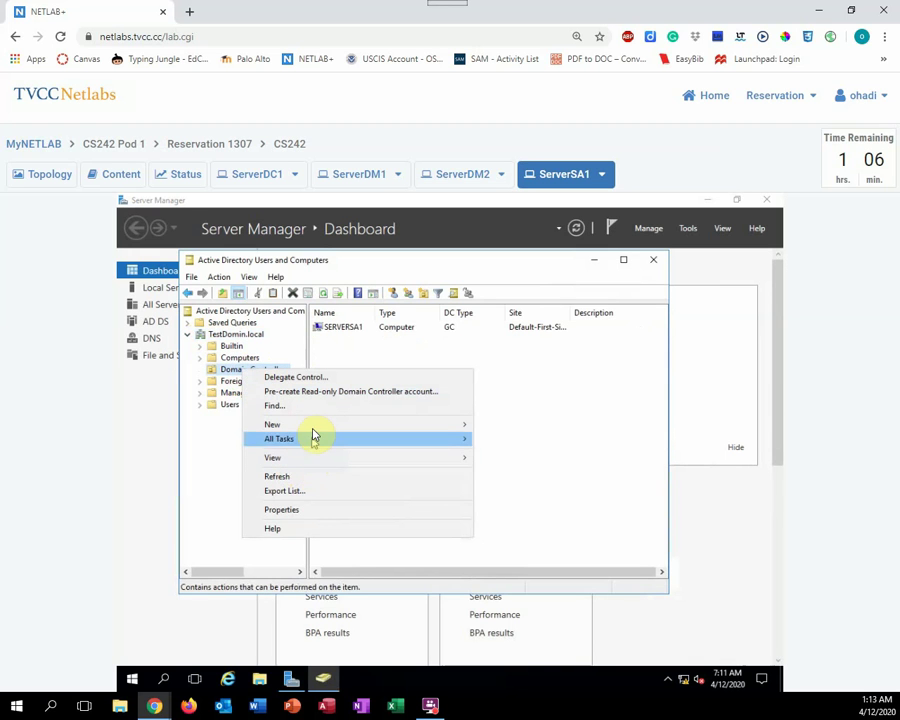
pyautogui.moveTo(318, 431)
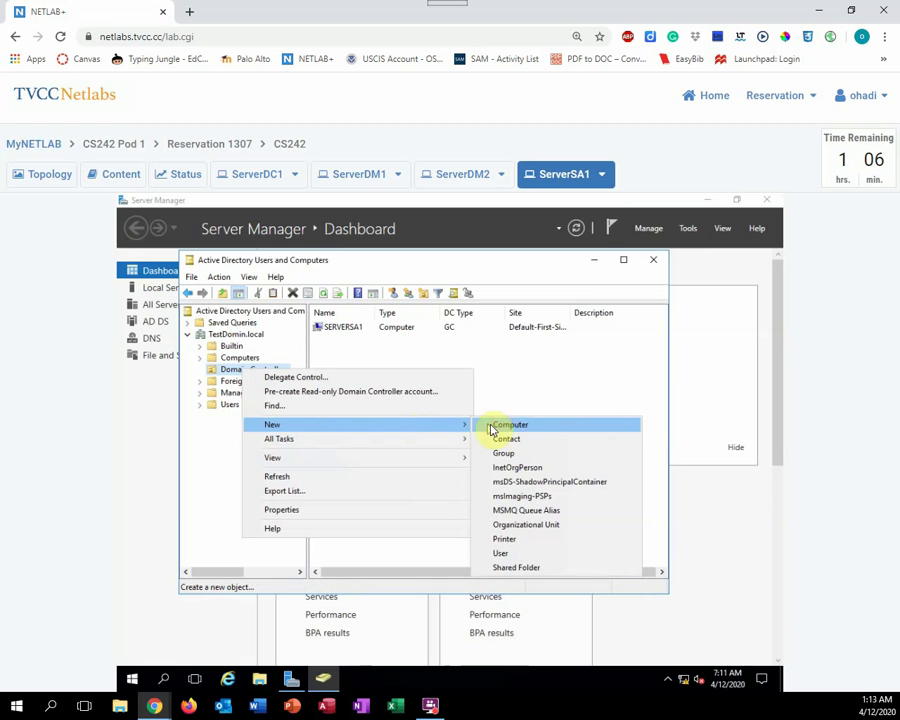
pyautogui.click(536, 528)
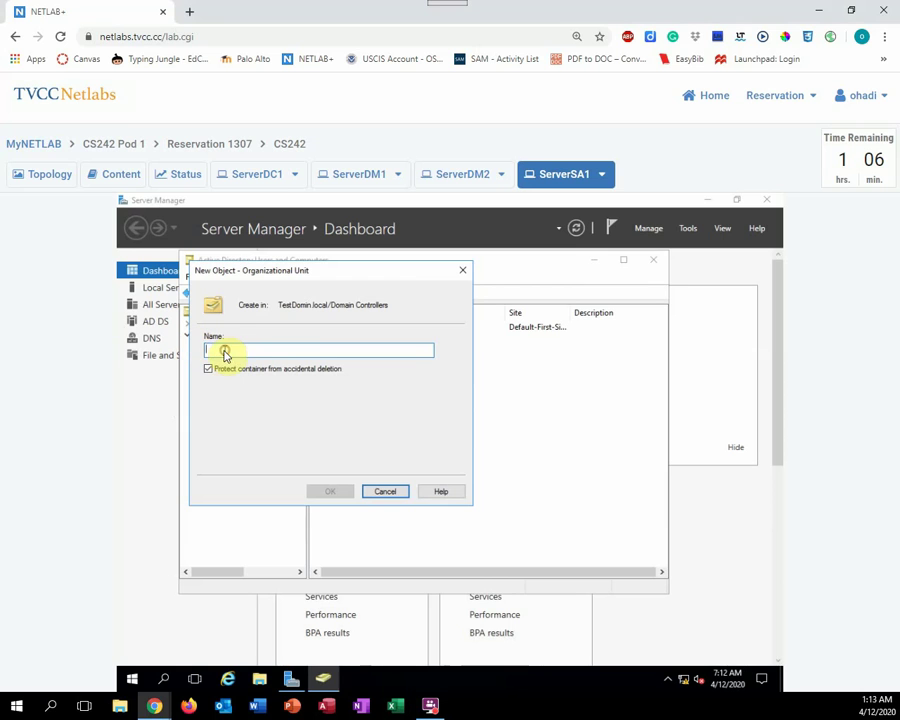
# Create the OU 'TestOU1' with accidental-deletion protection turned off
pyautogui.write('Test')
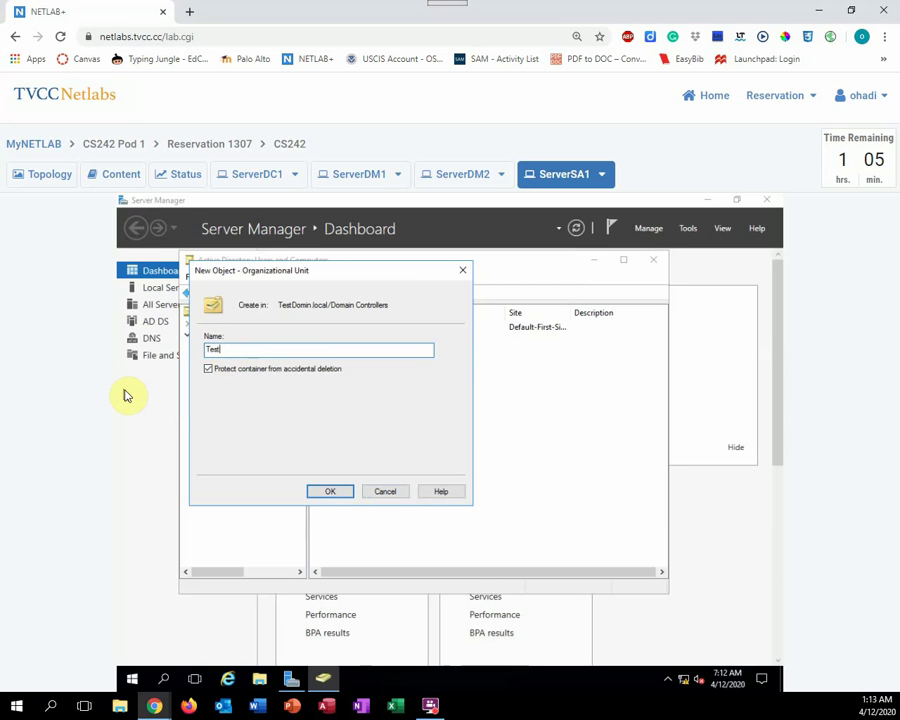
pyautogui.write('OU1')
pyautogui.click(208, 369)
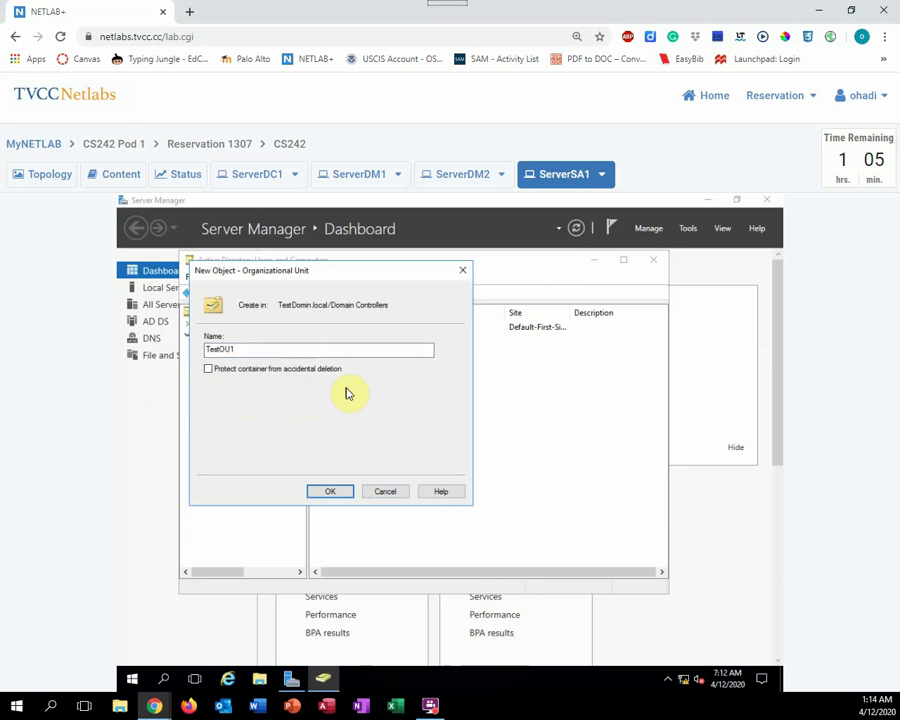
pyautogui.click(331, 494)
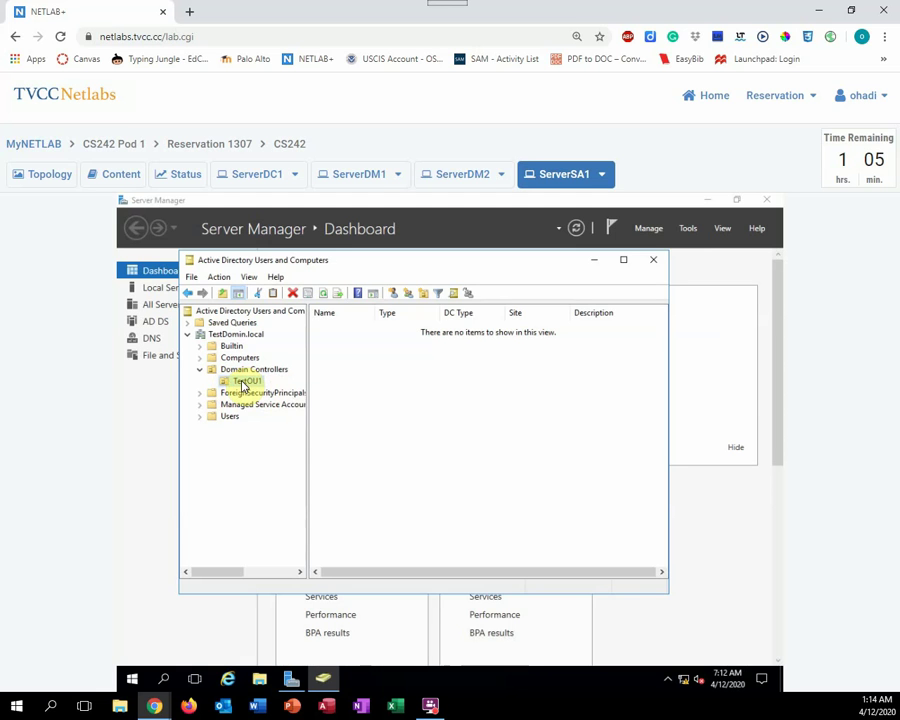
# Start creating a new user account inside TestOU1
pyautogui.rightClick(241, 385)
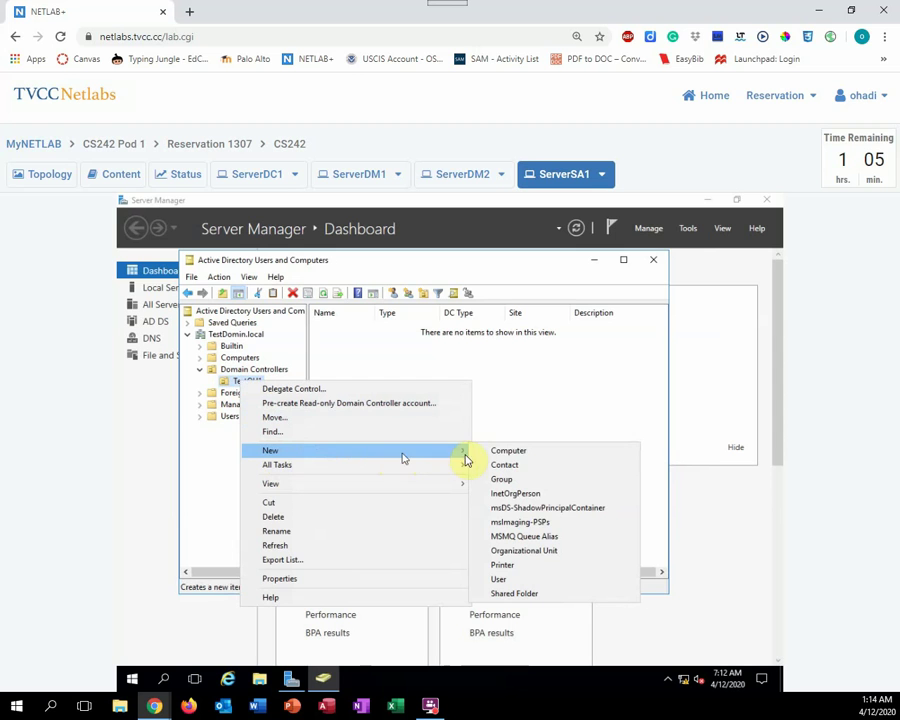
pyautogui.click(509, 582)
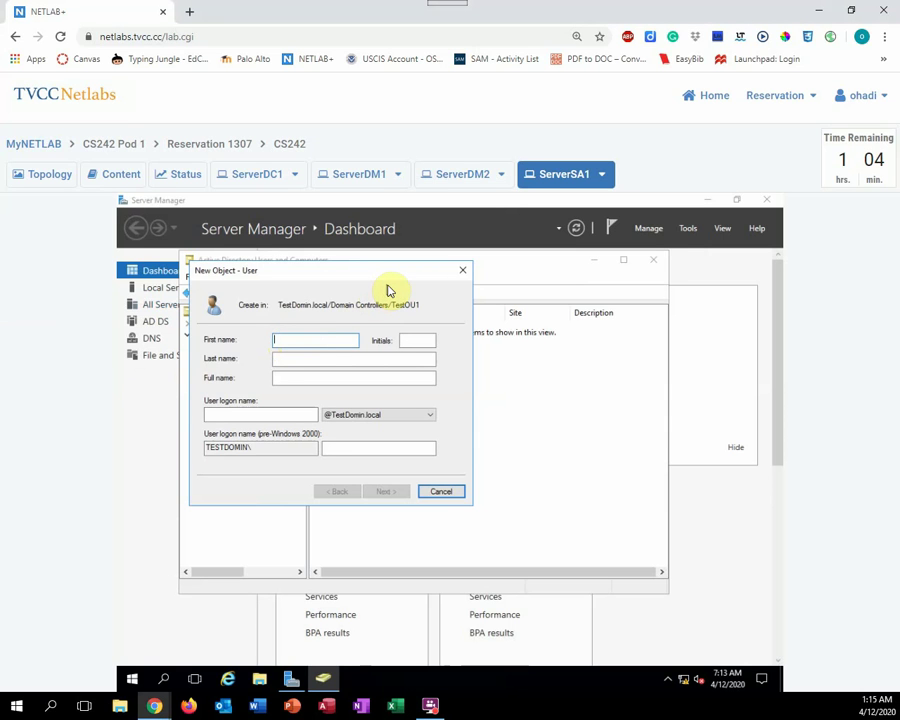
# Name the user 'Test User1' with logon name 'testuser1' and continue to the password page
pyautogui.write('Test')
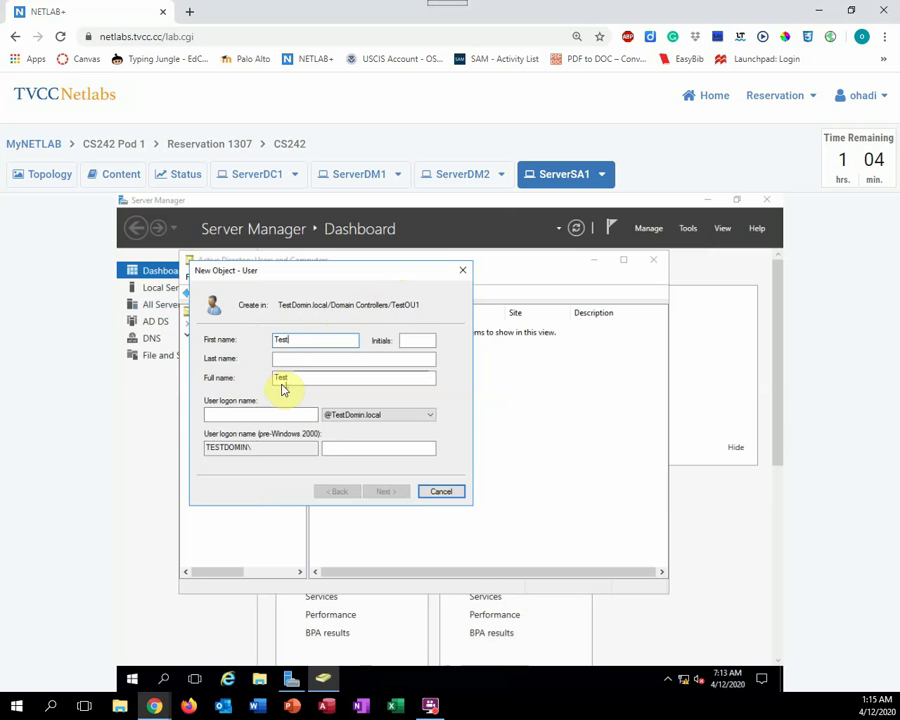
pyautogui.click(288, 362)
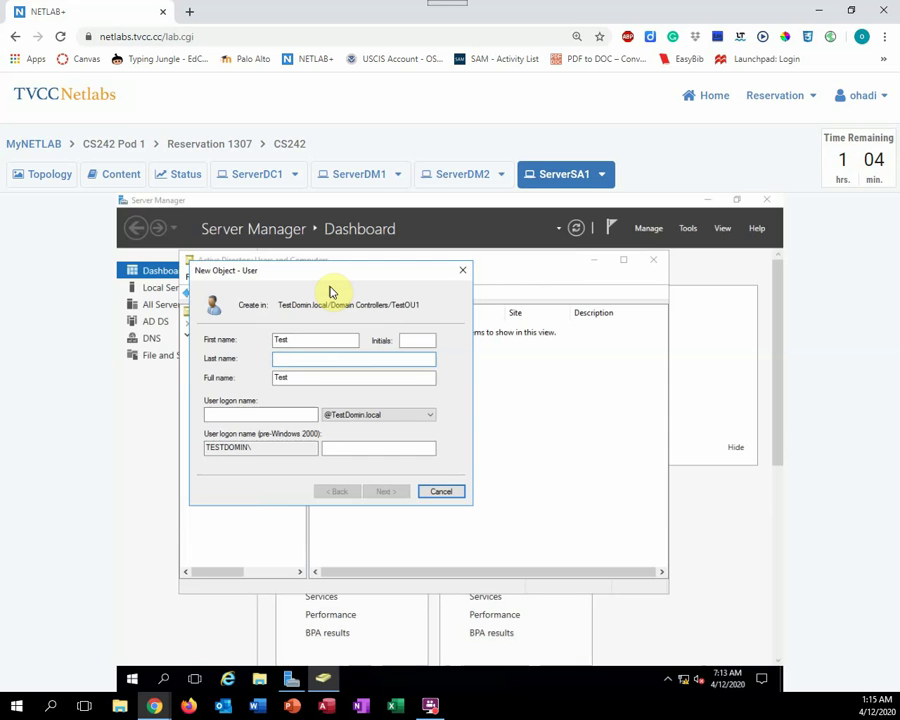
pyautogui.write('User1')
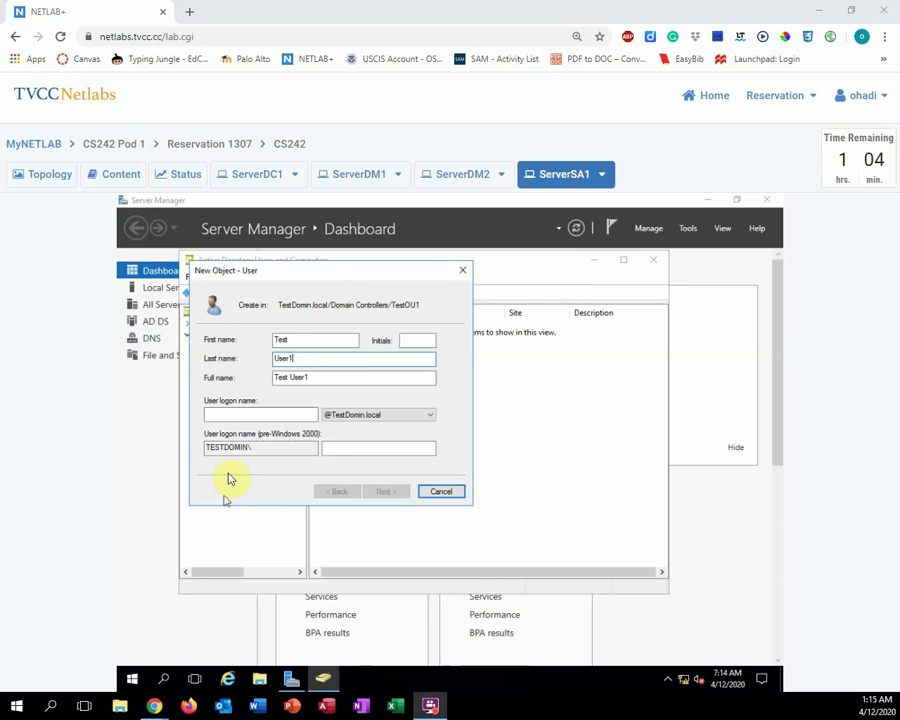
pyautogui.click(219, 415)
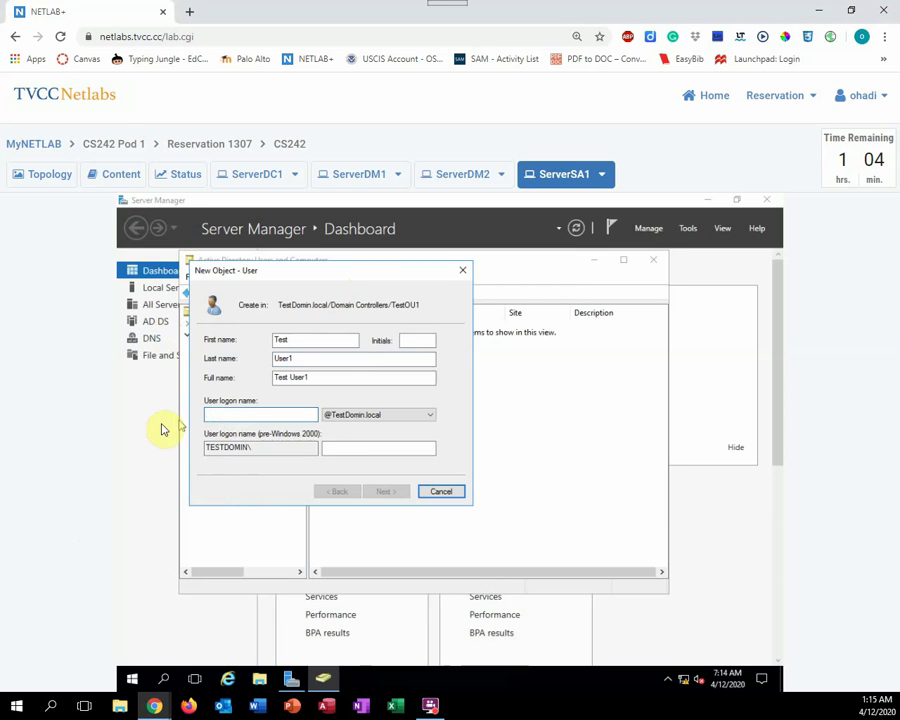
pyautogui.write('te')
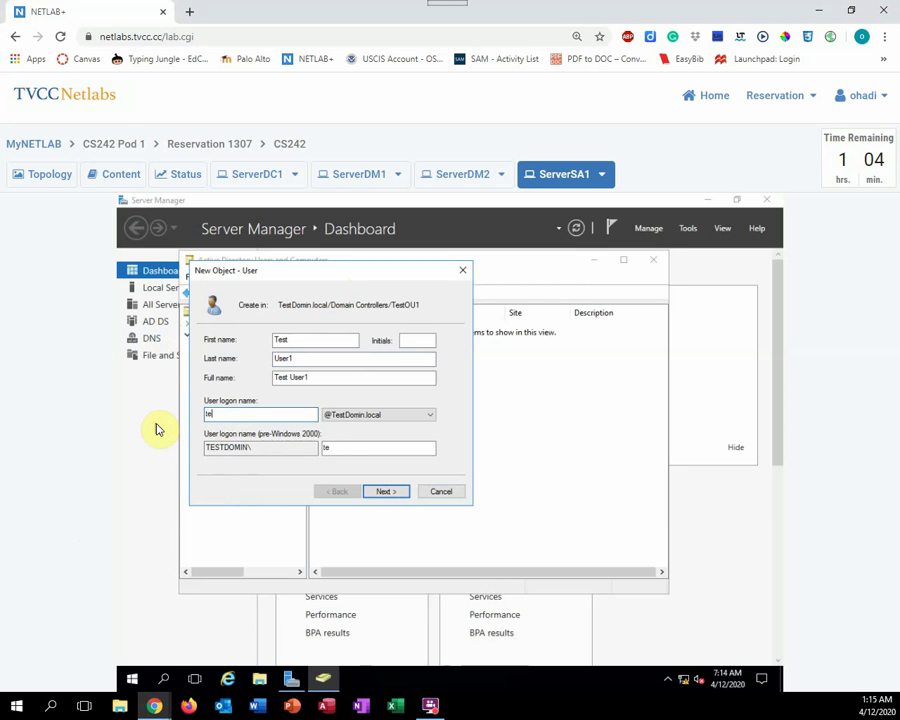
pyautogui.write('stuser1')
pyautogui.click(388, 494)
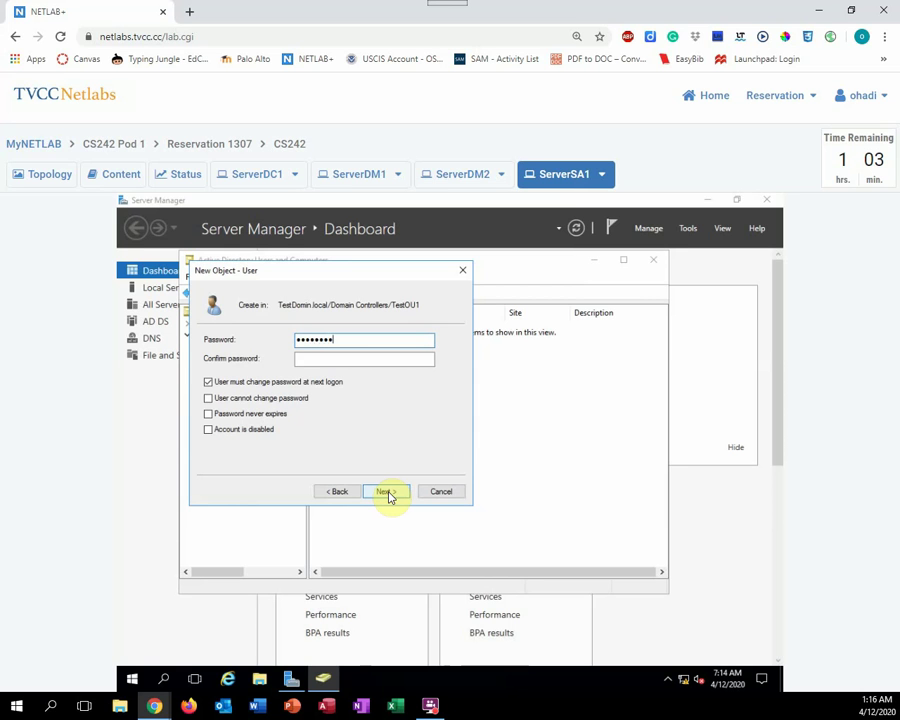
# Enter the account password, disable change at next logon, and enable Password never expires
pyautogui.click(361, 361)
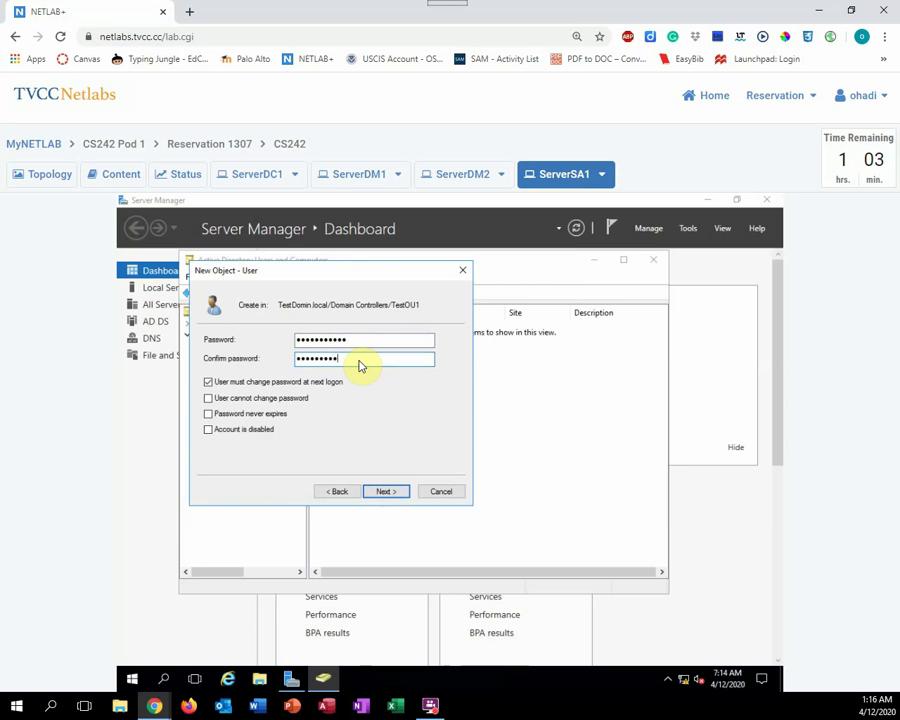
pyautogui.click(209, 382)
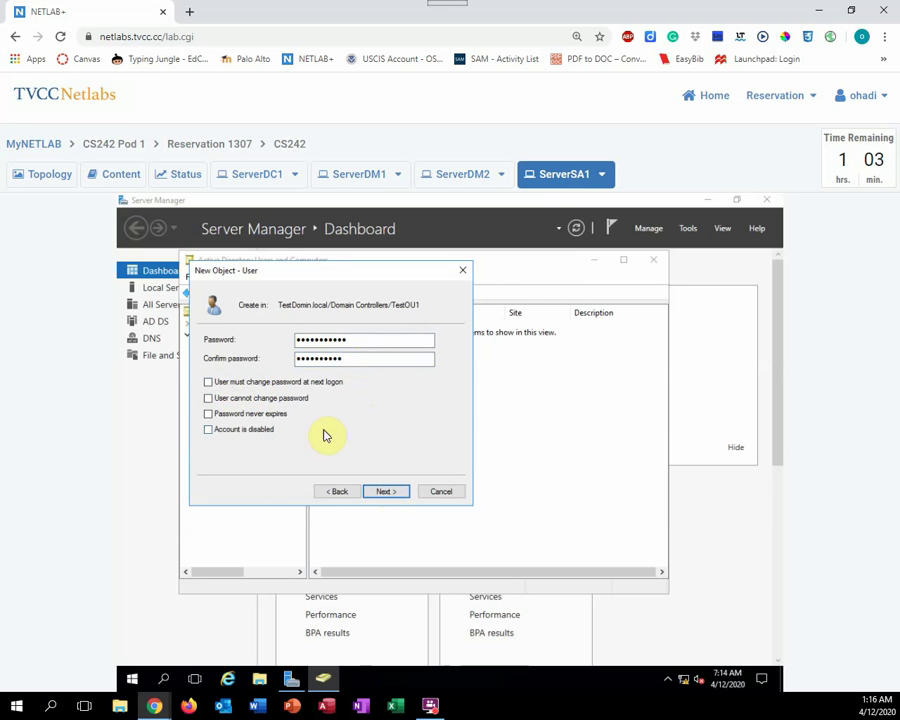
pyautogui.click(208, 414)
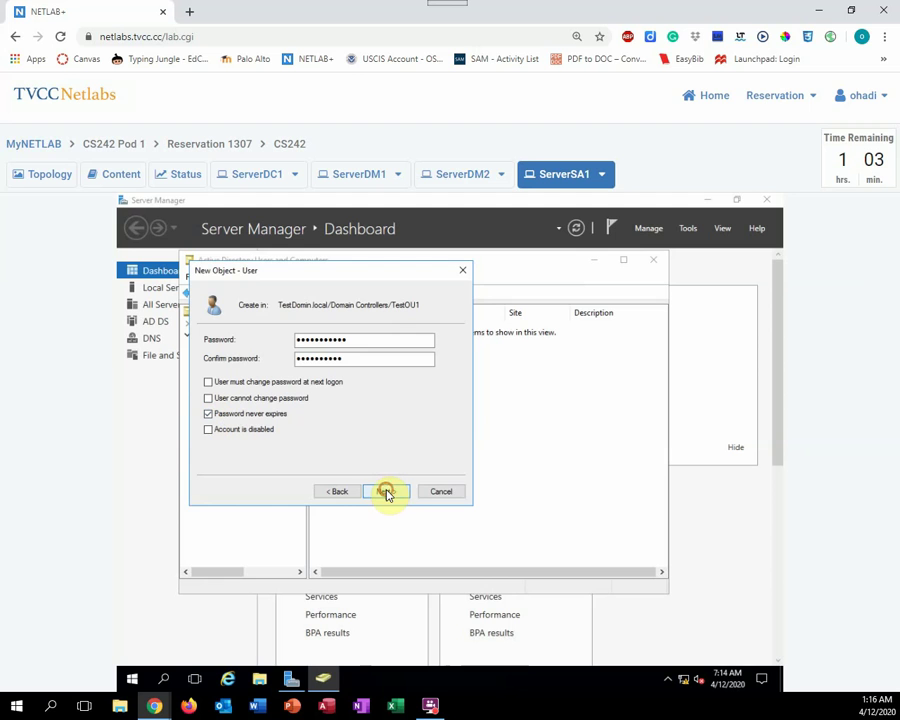
pyautogui.click(387, 493)
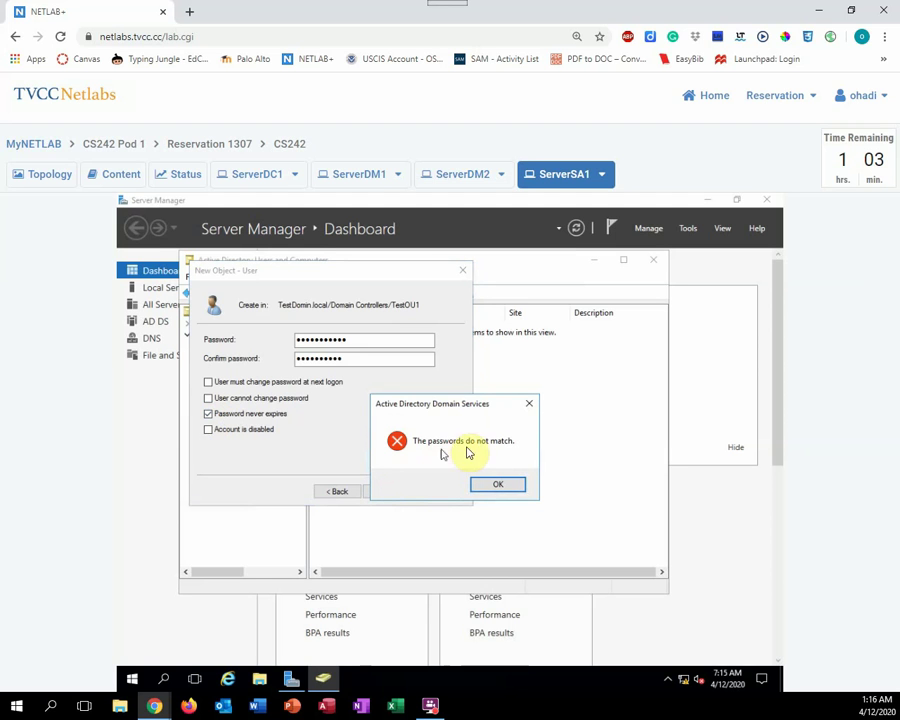
# Dismiss the mismatch error, re-enter matching passwords, and reach the Test User1 summary
pyautogui.click(498, 485)
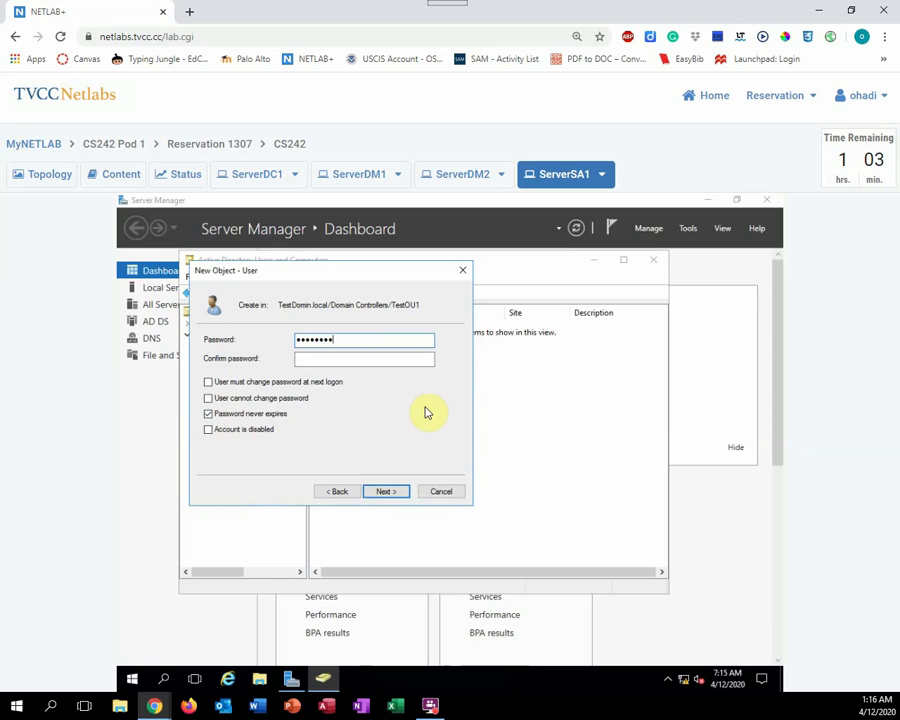
pyautogui.click(358, 360)
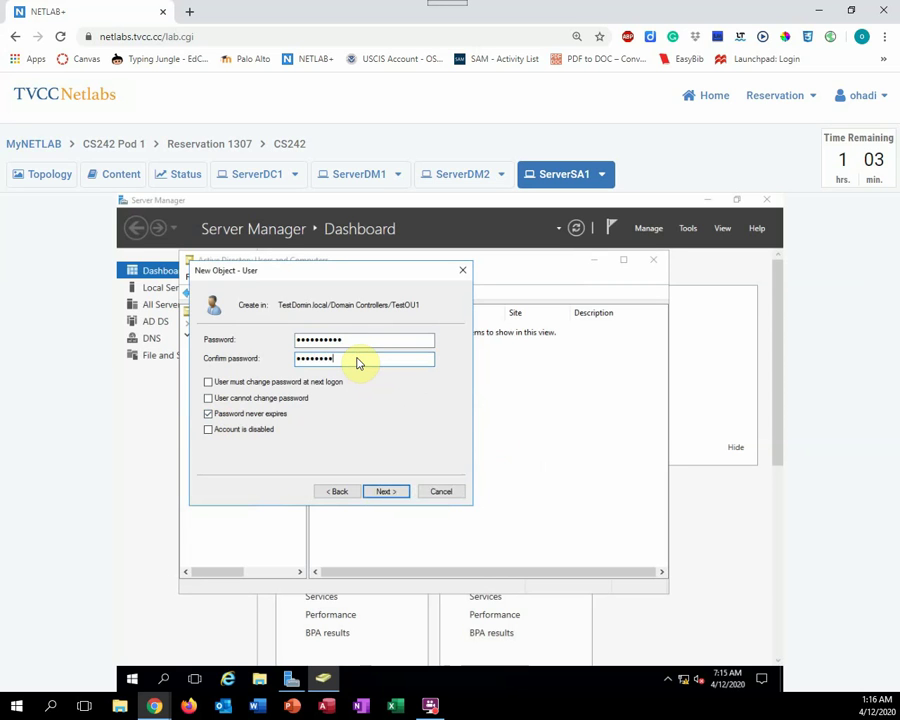
pyautogui.click(386, 492)
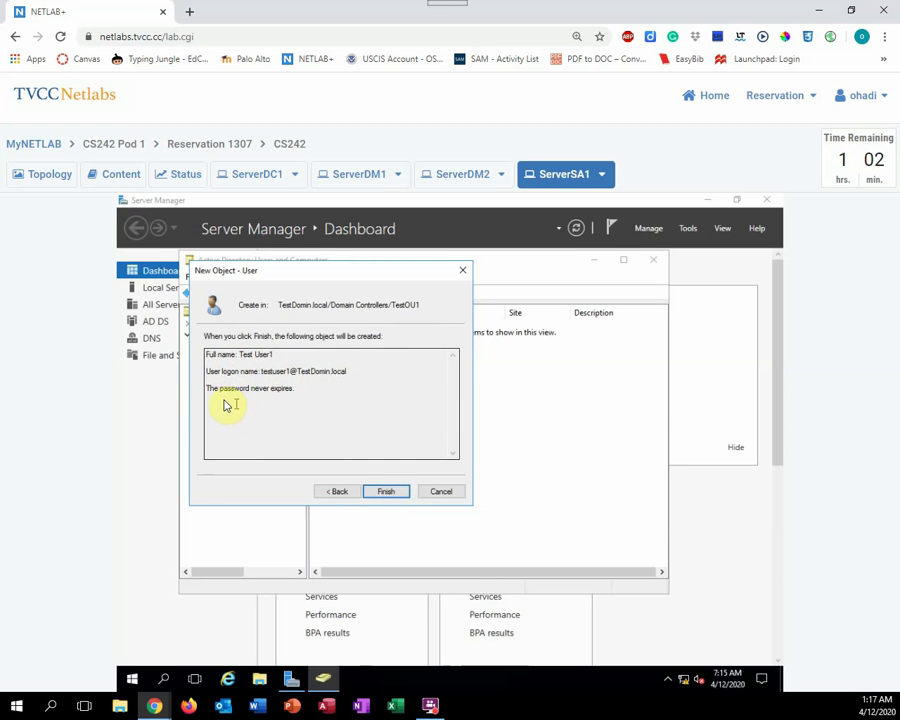
# Finish the wizard for Test User1, which fails the domain password policy
pyautogui.click(384, 494)
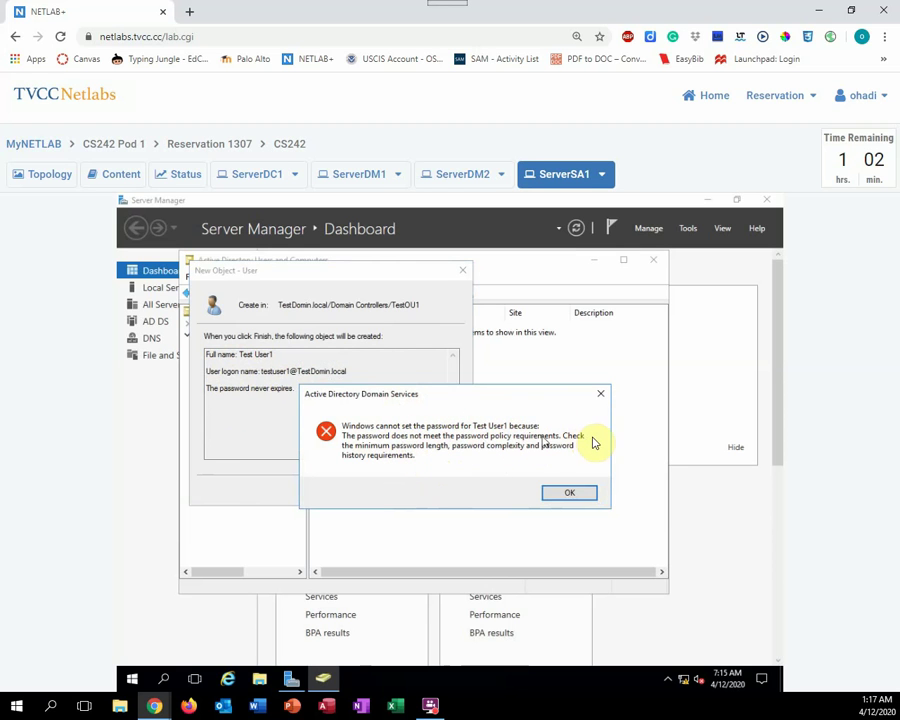
# Dismiss the password-policy error and return to the wizard's password page
pyautogui.click(564, 494)
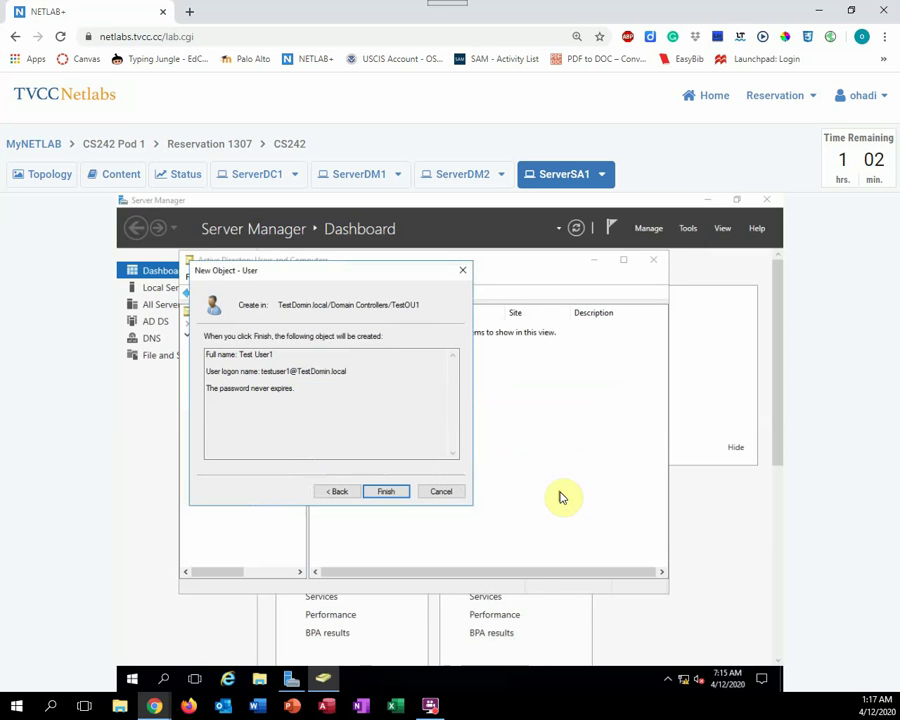
pyautogui.click(337, 491)
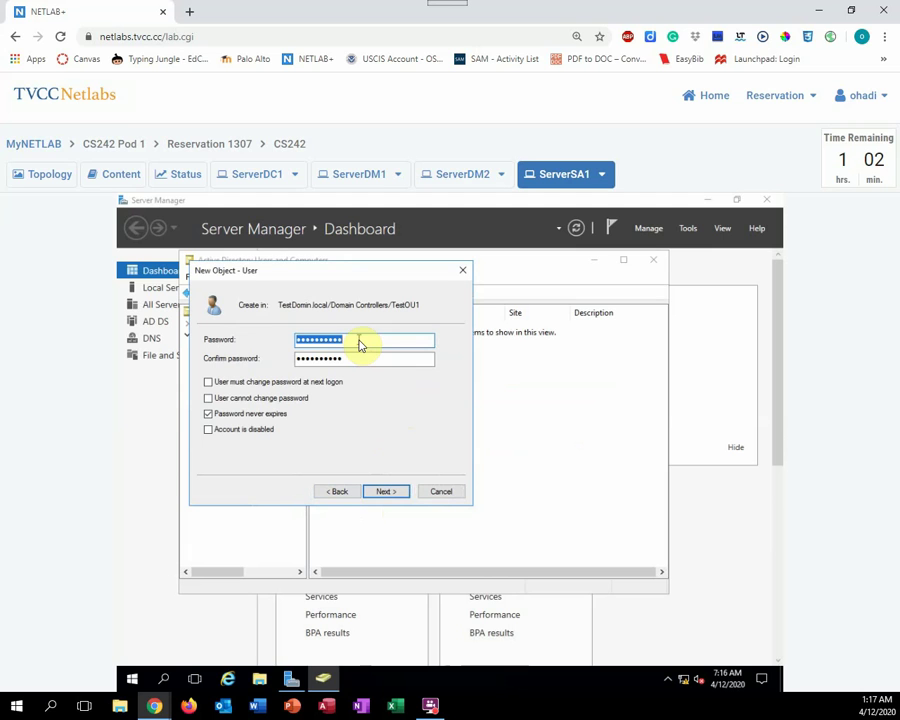
# Replace both password fields with a stronger password and finish creating Test User1
pyautogui.write('P••')
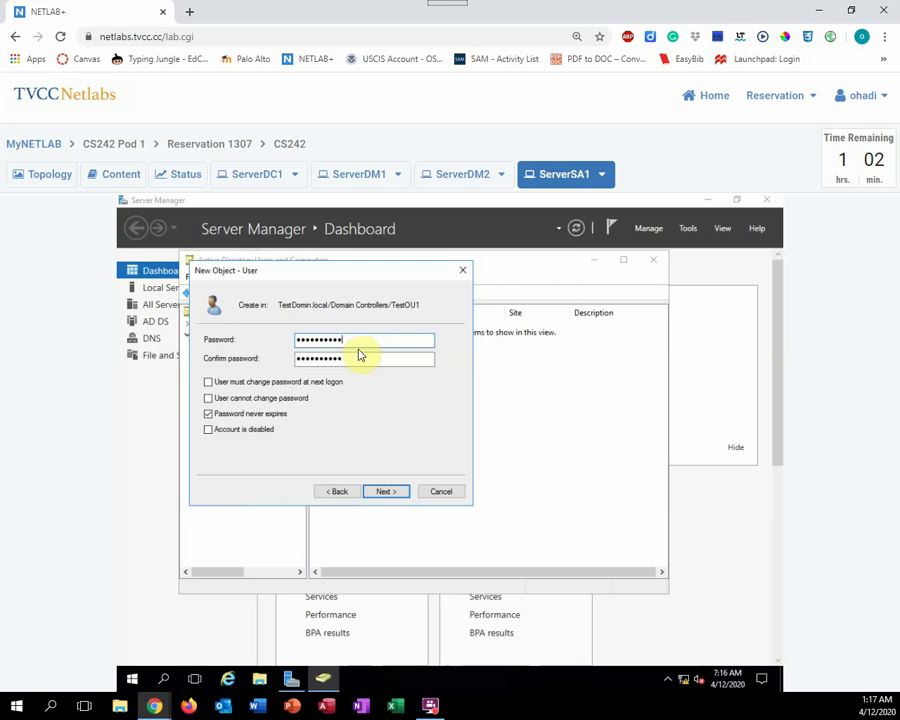
pyautogui.click(352, 362)
pyautogui.moveTo(352, 362); pyautogui.dragTo(278, 362)
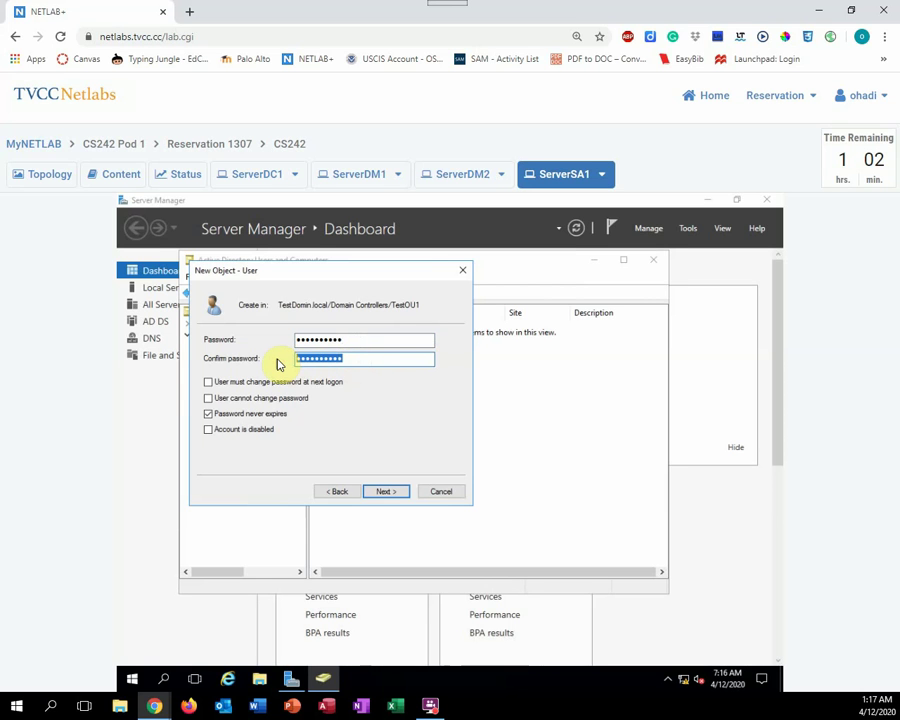
pyautogui.write('••')
pyautogui.click(387, 491)
pyautogui.click(389, 492)
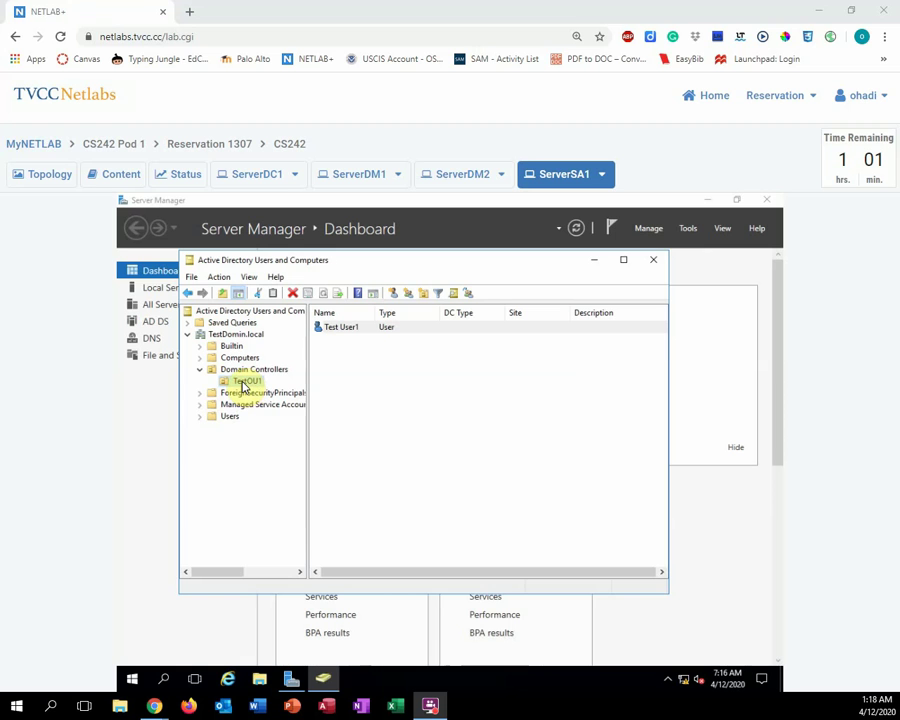
# Start a new group in TestOU1 via its New > Group context menu
pyautogui.rightClick(243, 386)
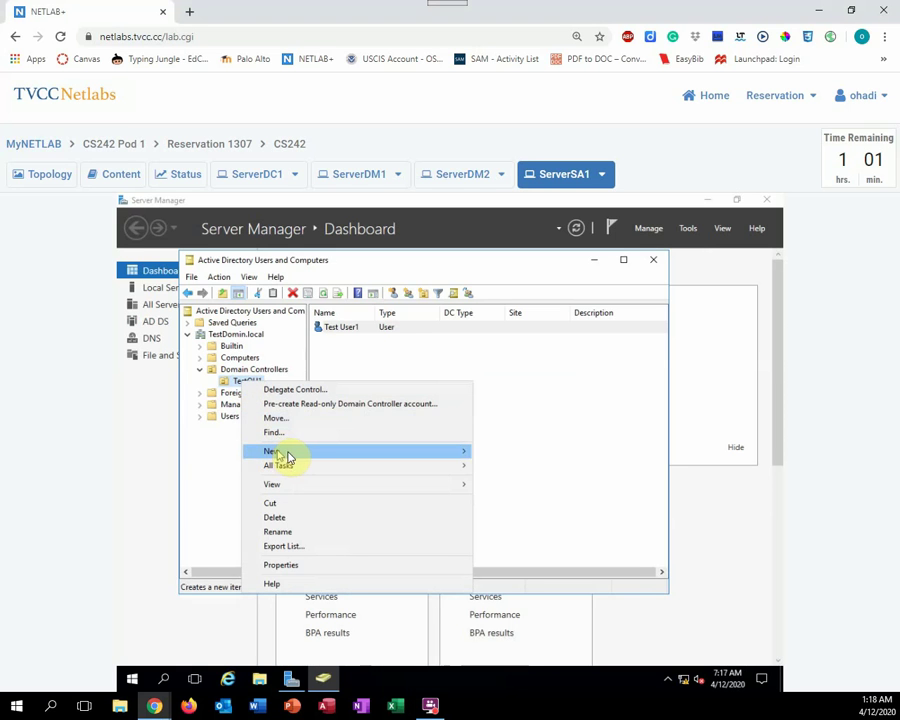
pyautogui.moveTo(318, 457)
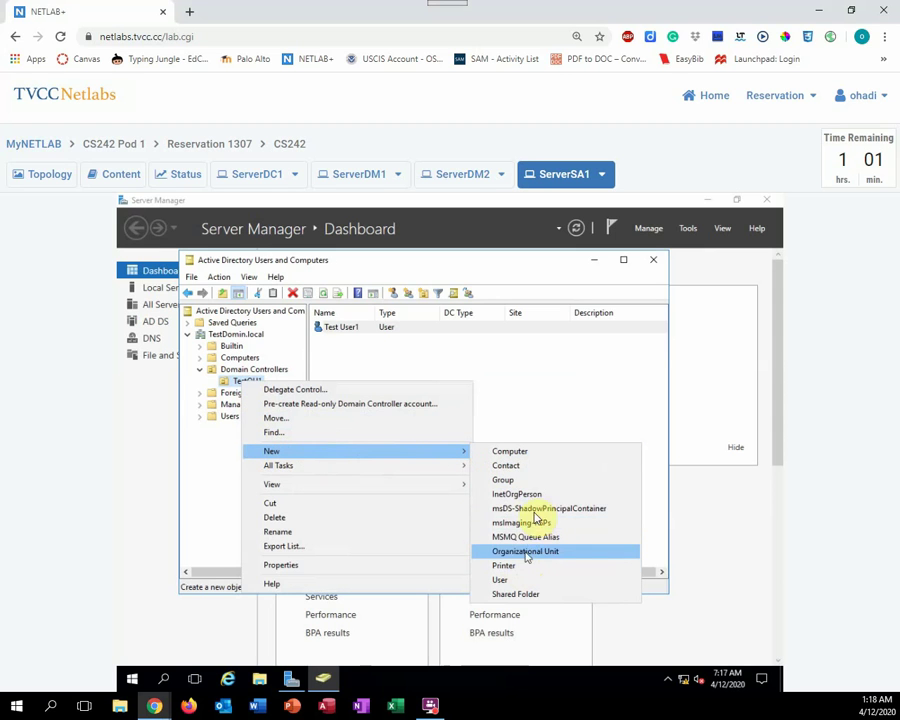
pyautogui.click(510, 481)
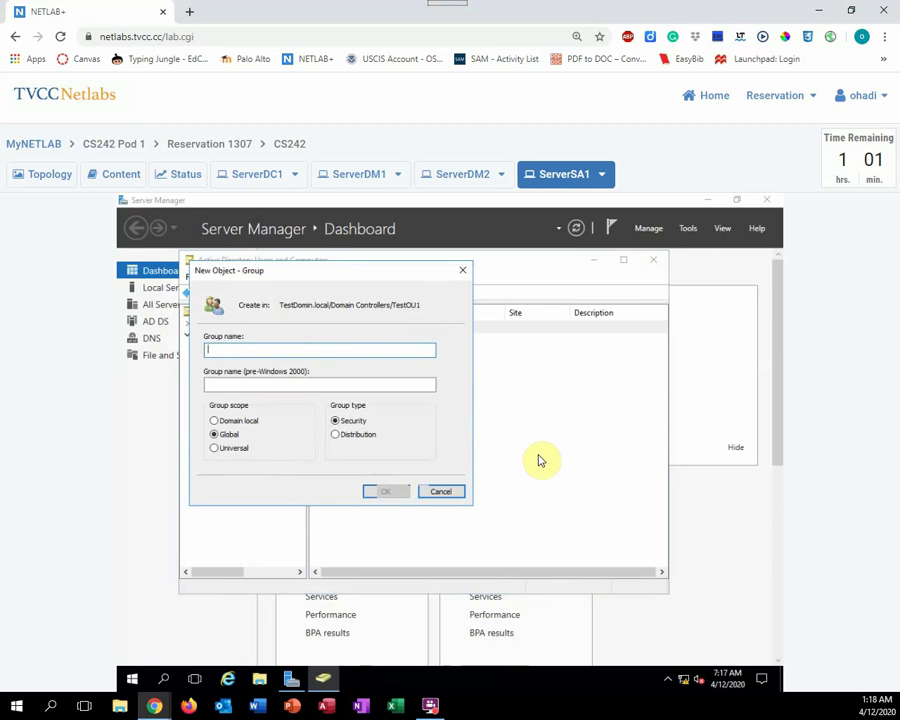
# Create the global security group TestGroup1 in TestOU1
pyautogui.write('TestGroup1')
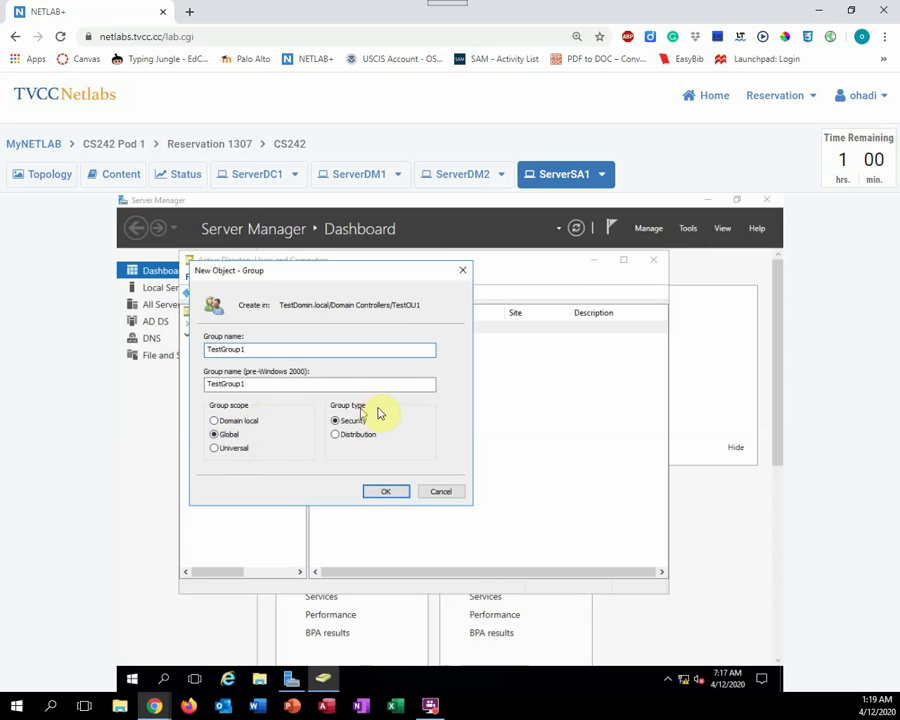
pyautogui.click(387, 492)
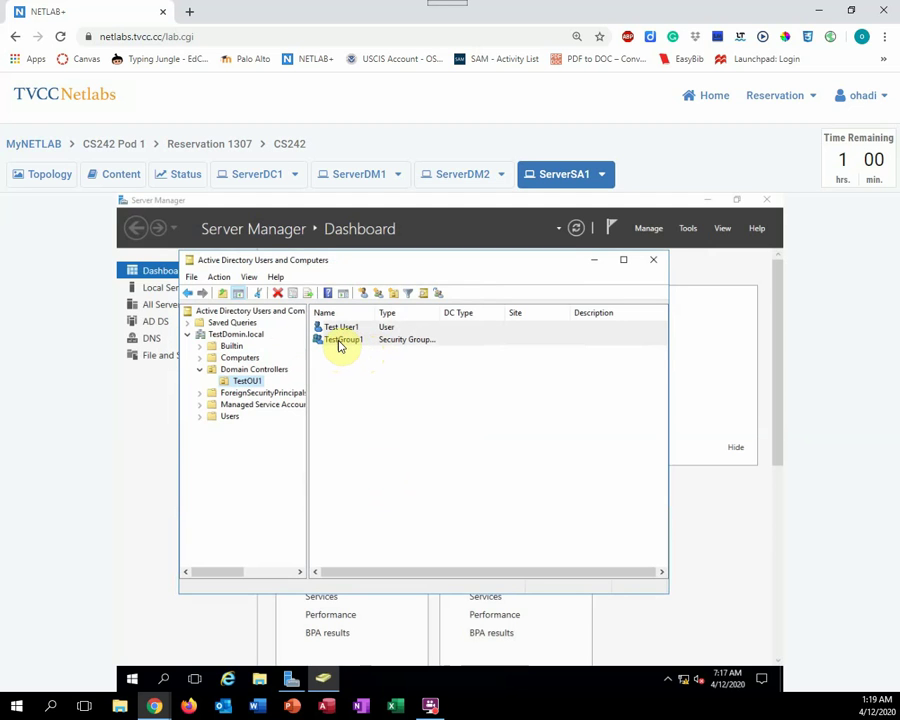
pyautogui.doubleClick(339, 342)
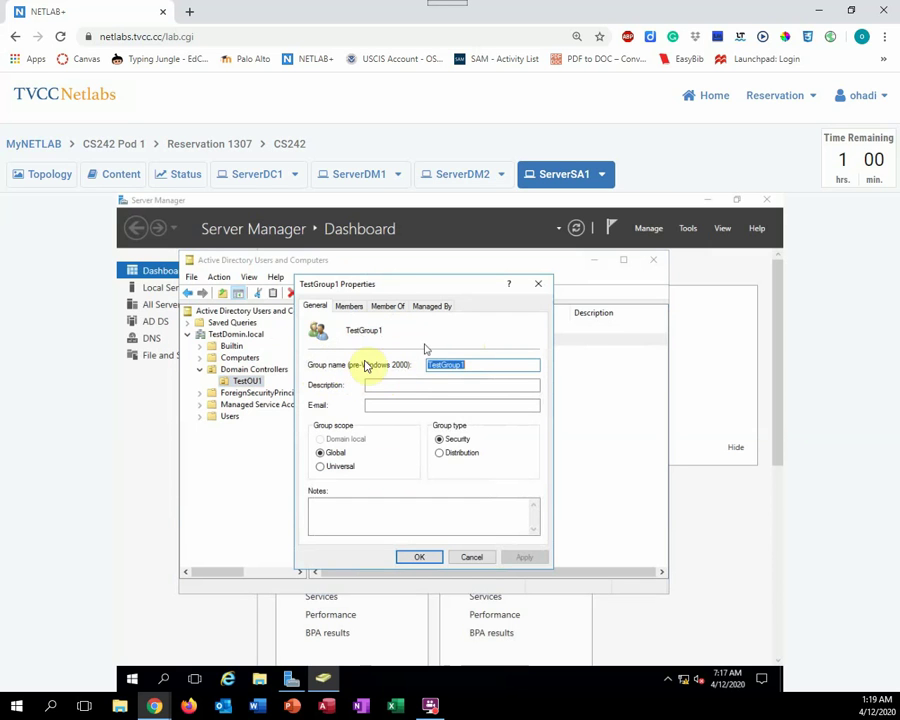
pyautogui.click(349, 306)
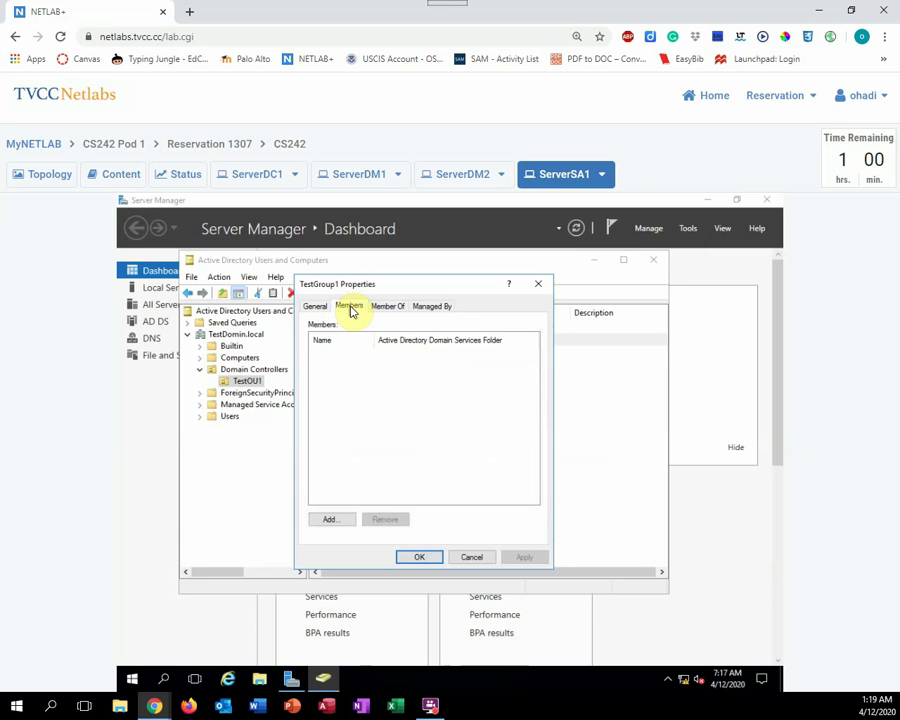
pyautogui.click(388, 309)
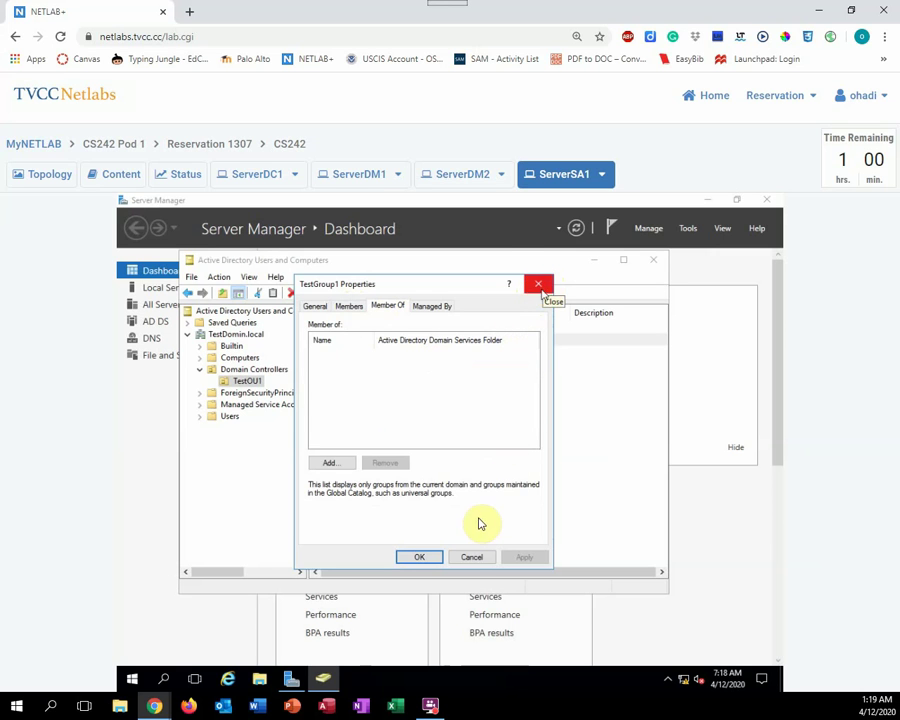
pyautogui.click(473, 557)
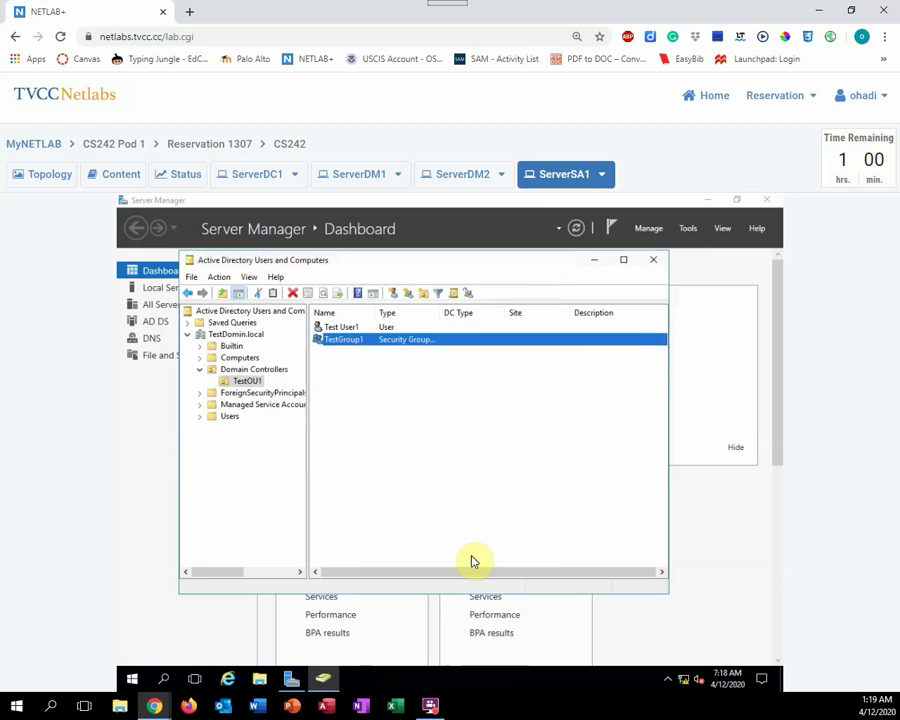
# From Test User1's Member Of properties, begin adding a group membership
pyautogui.doubleClick(338, 328)
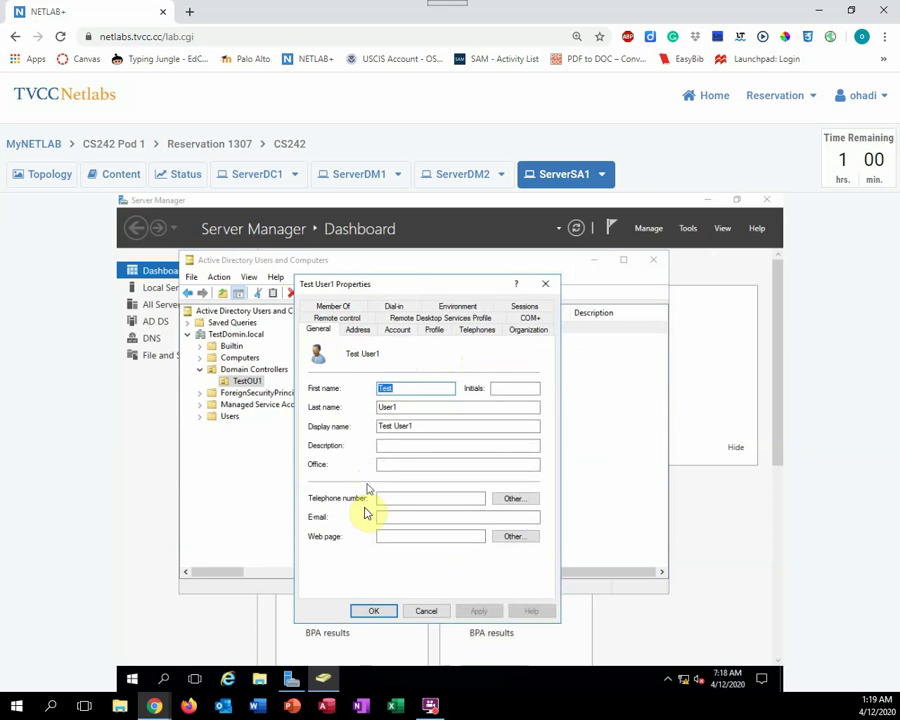
pyautogui.click(333, 307)
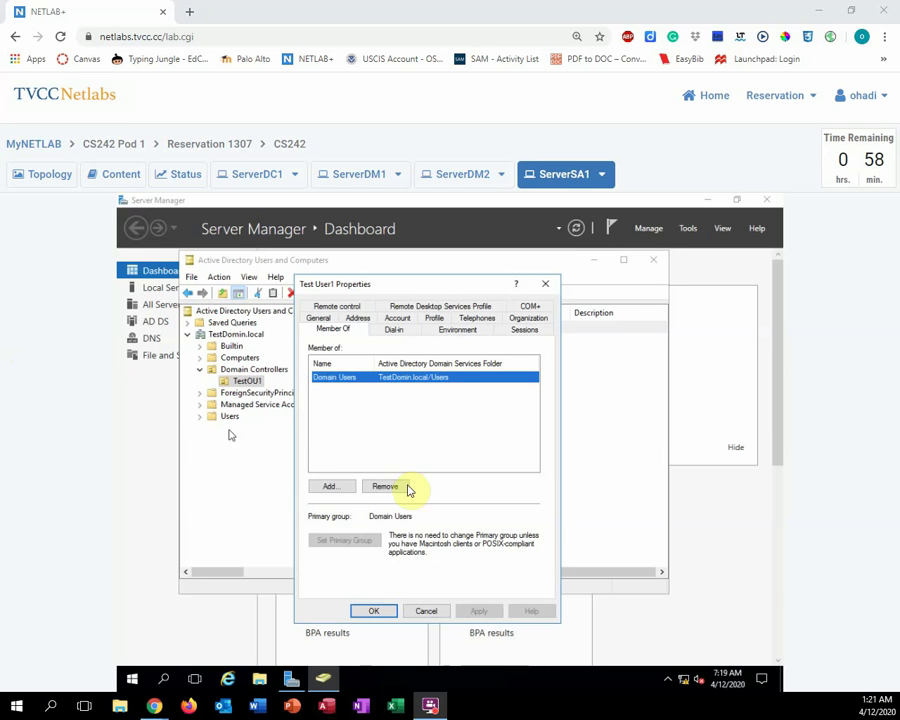
pyautogui.click(335, 488)
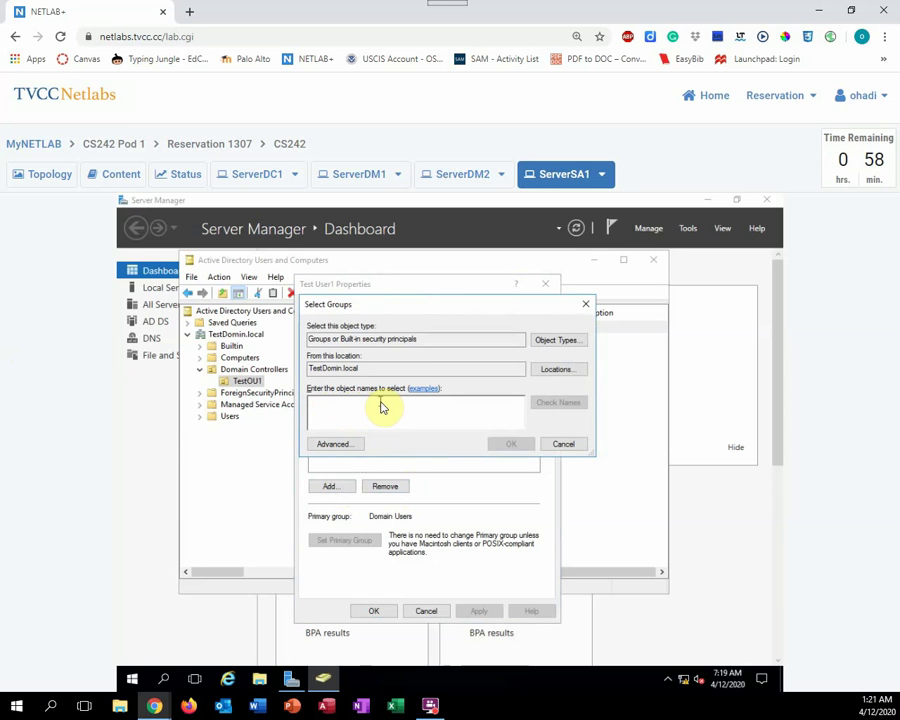
# Add Test User1 to TestGroup1 after resolving the name, and save the properties
pyautogui.write('TestGroup1')
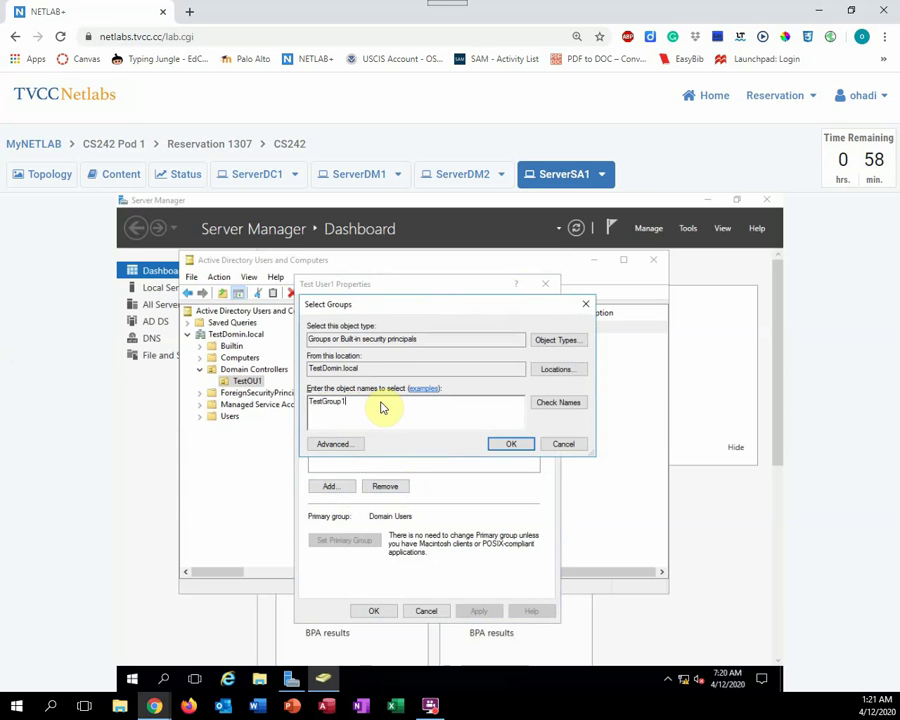
pyautogui.click(558, 405)
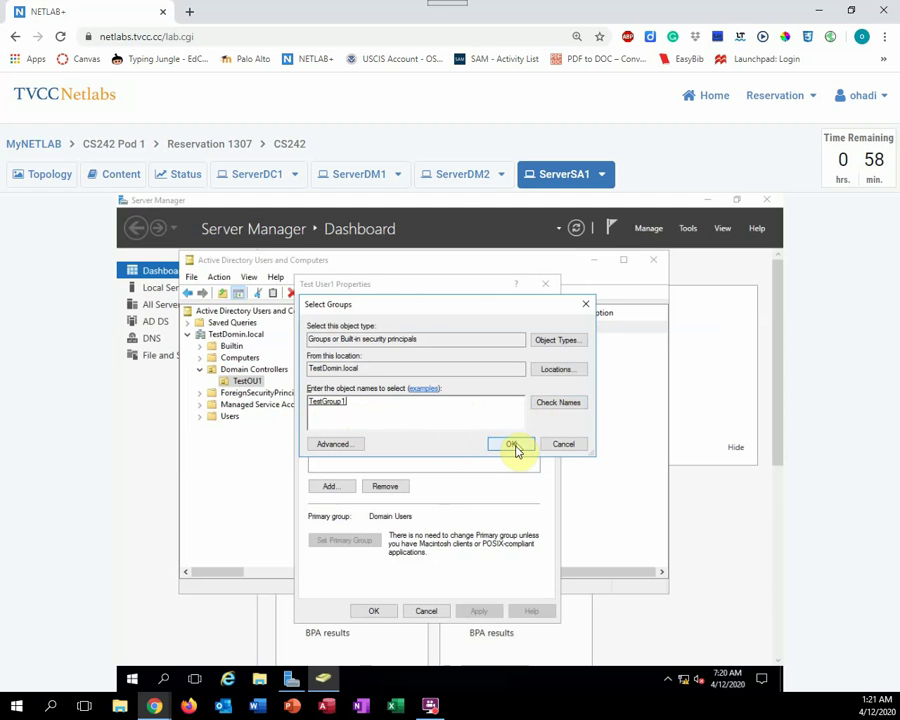
pyautogui.click(512, 446)
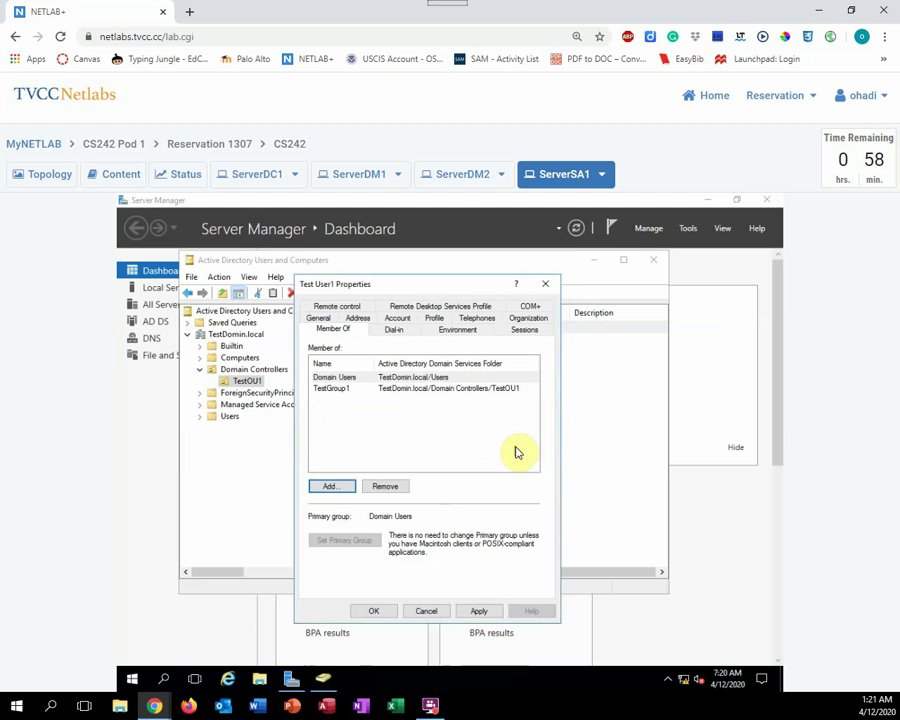
pyautogui.click(372, 612)
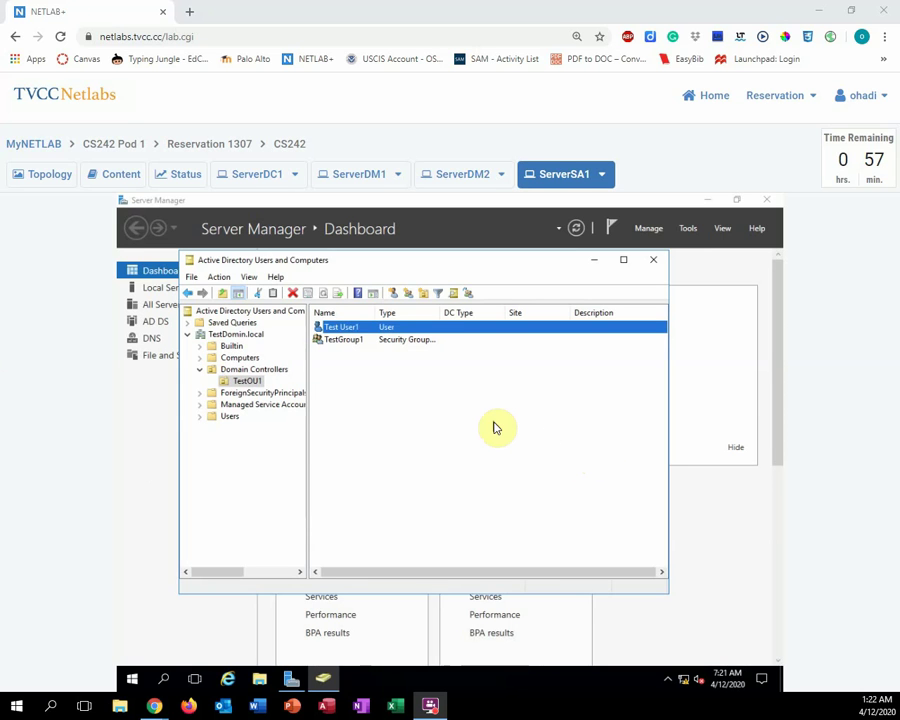
pyautogui.doubleClick(350, 345)
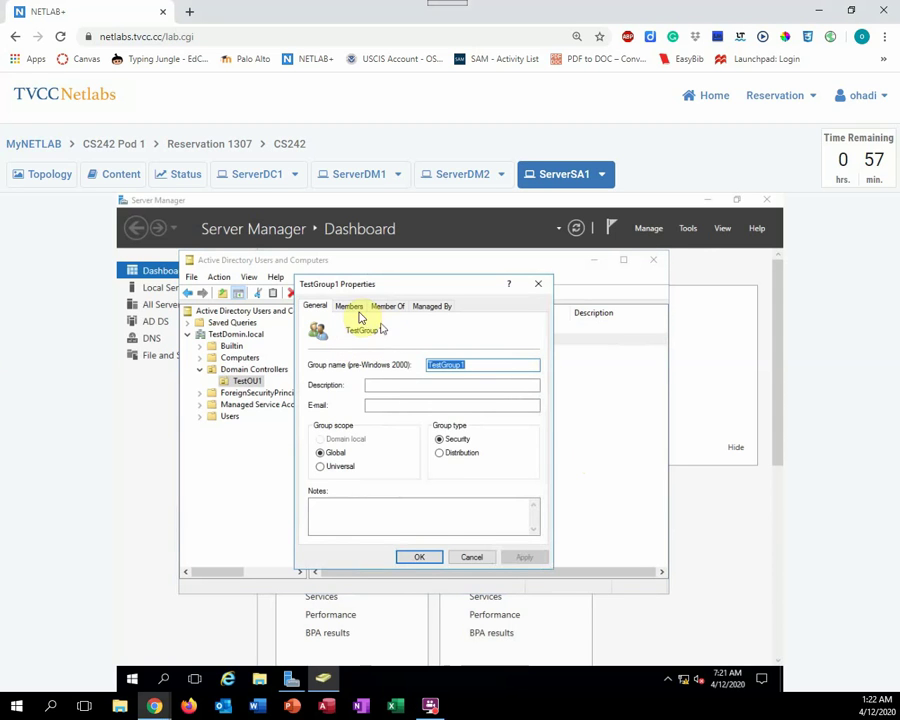
pyautogui.click(350, 308)
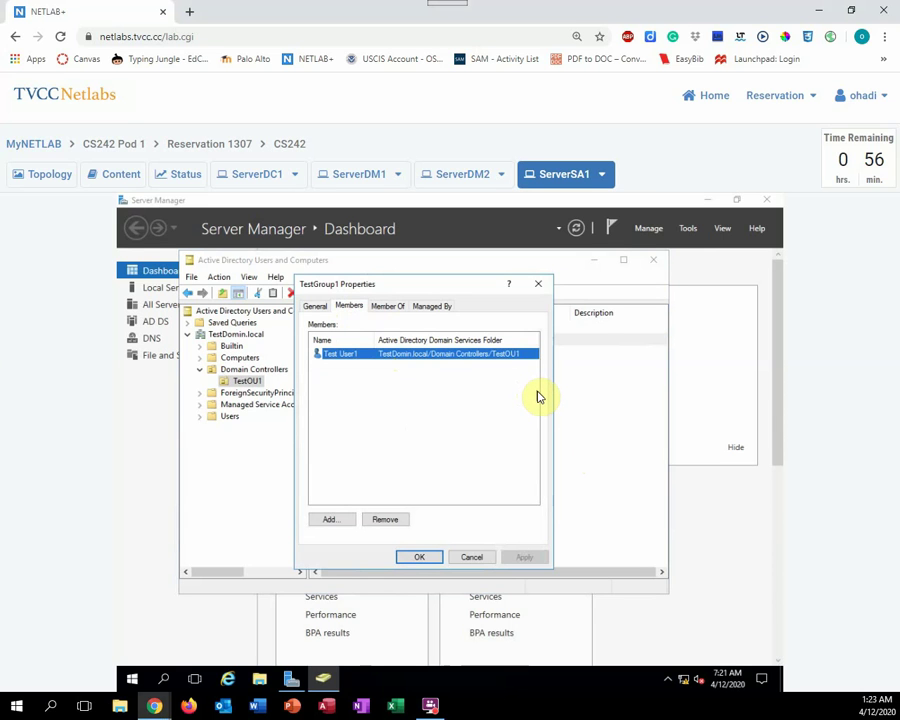
pyautogui.click(421, 558)
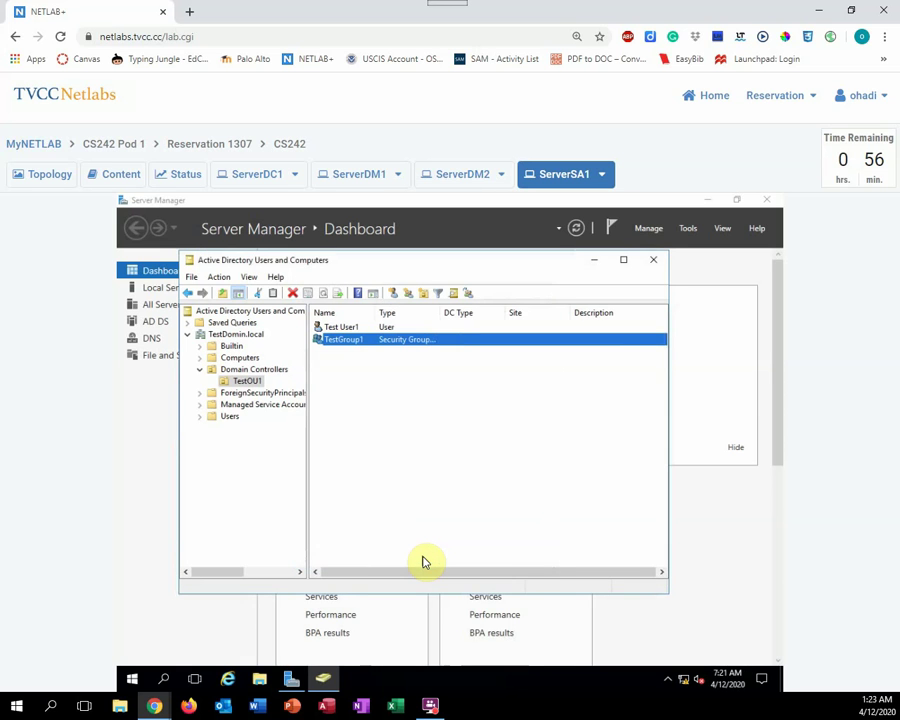